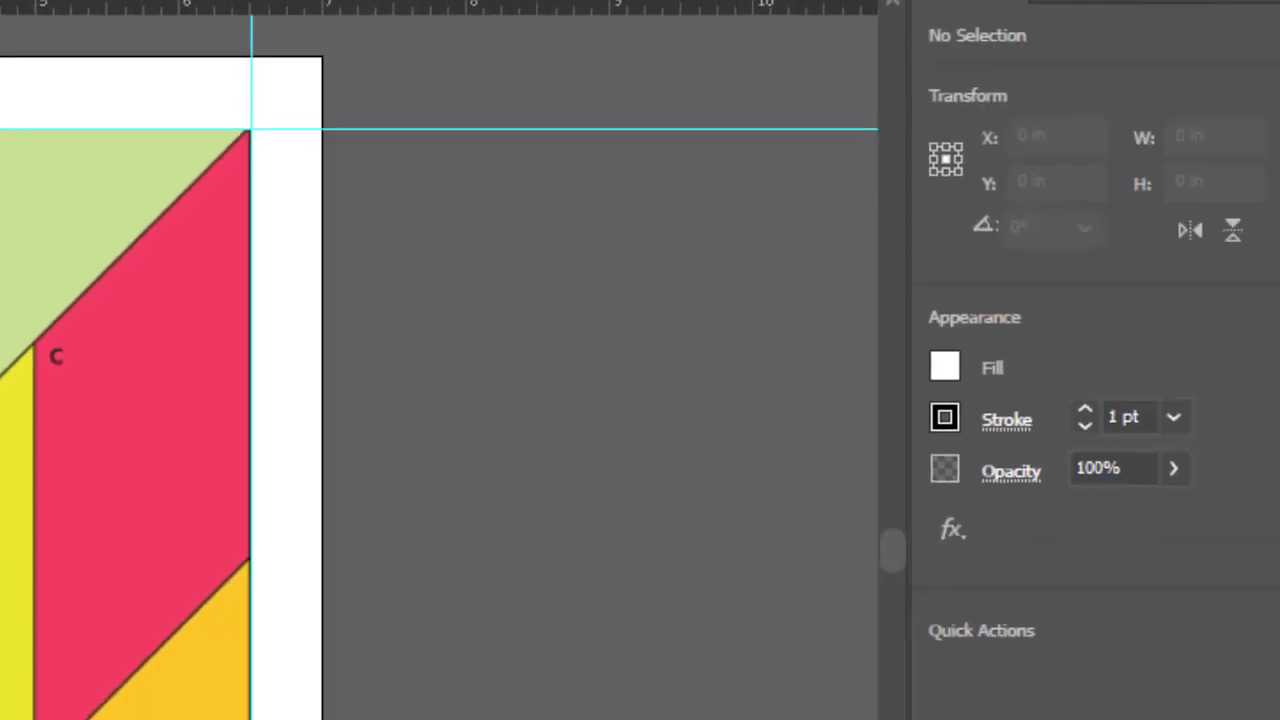
Draw a rectangle 1.5 in wide and 3 in high beside the artboard, and move it farther away to the right.
drag(294, 190, 565, 336)
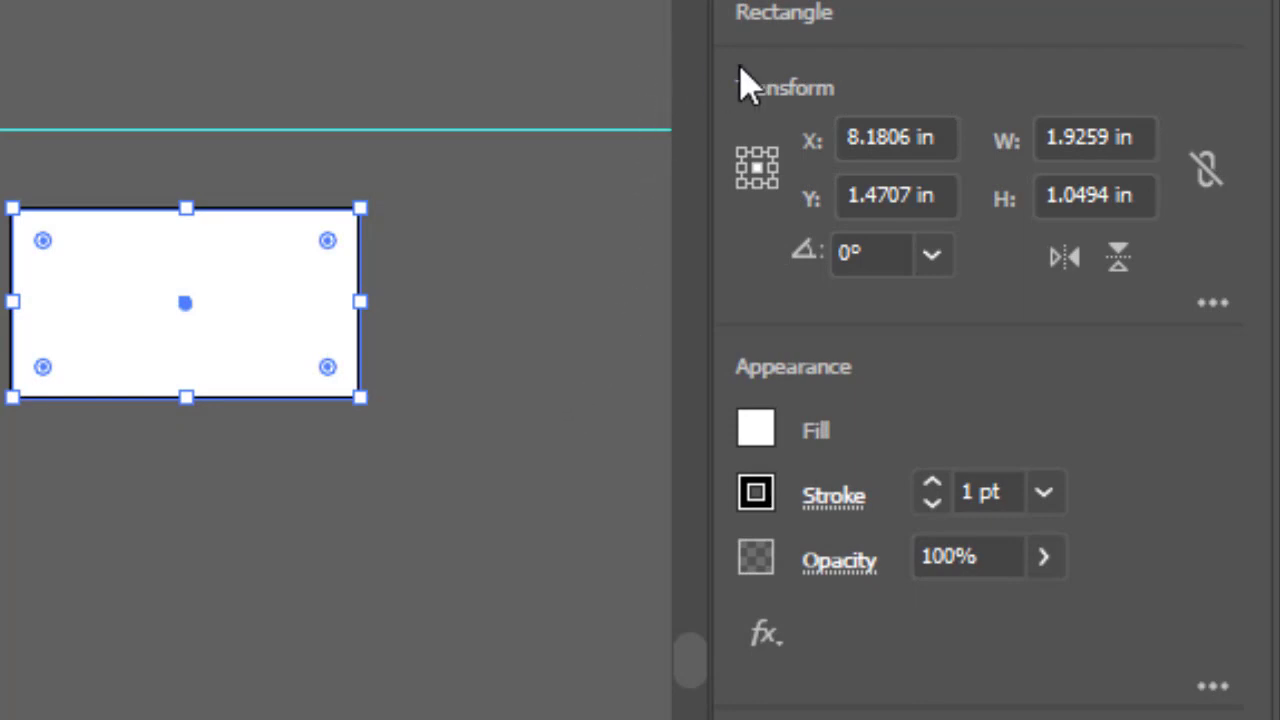
click(1110, 139)
double_click(1110, 139)
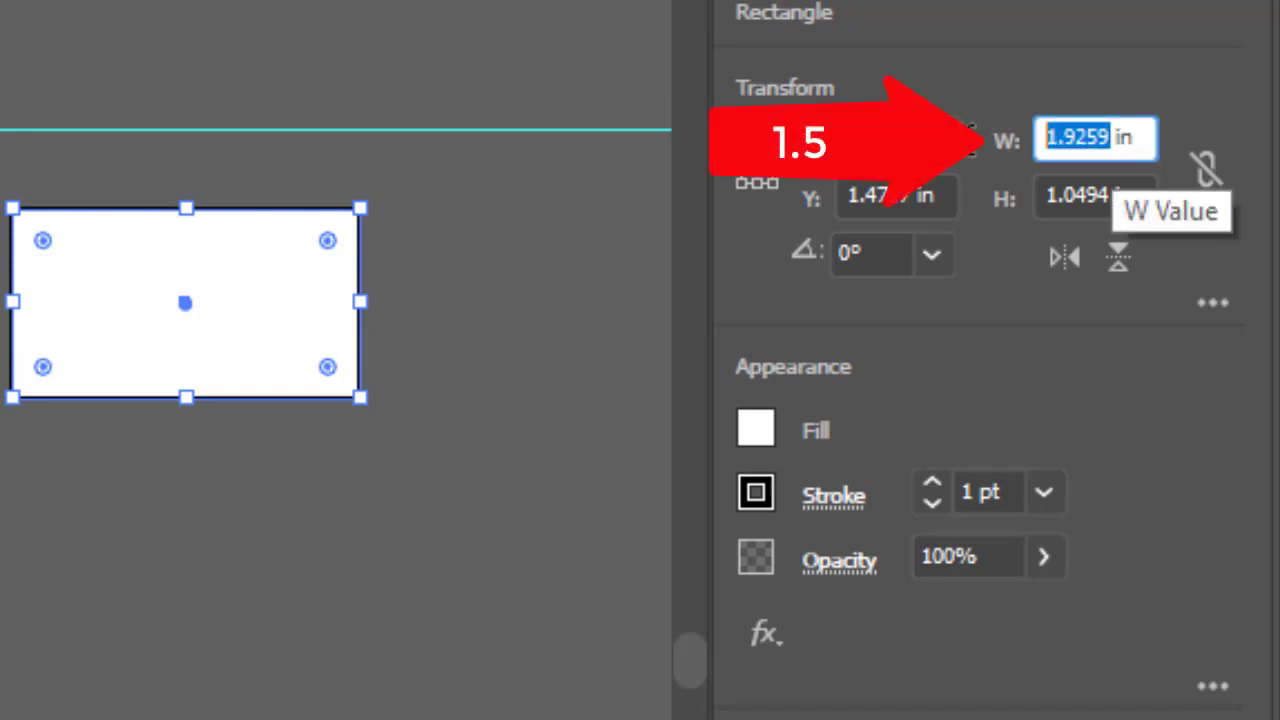
text(1.5)
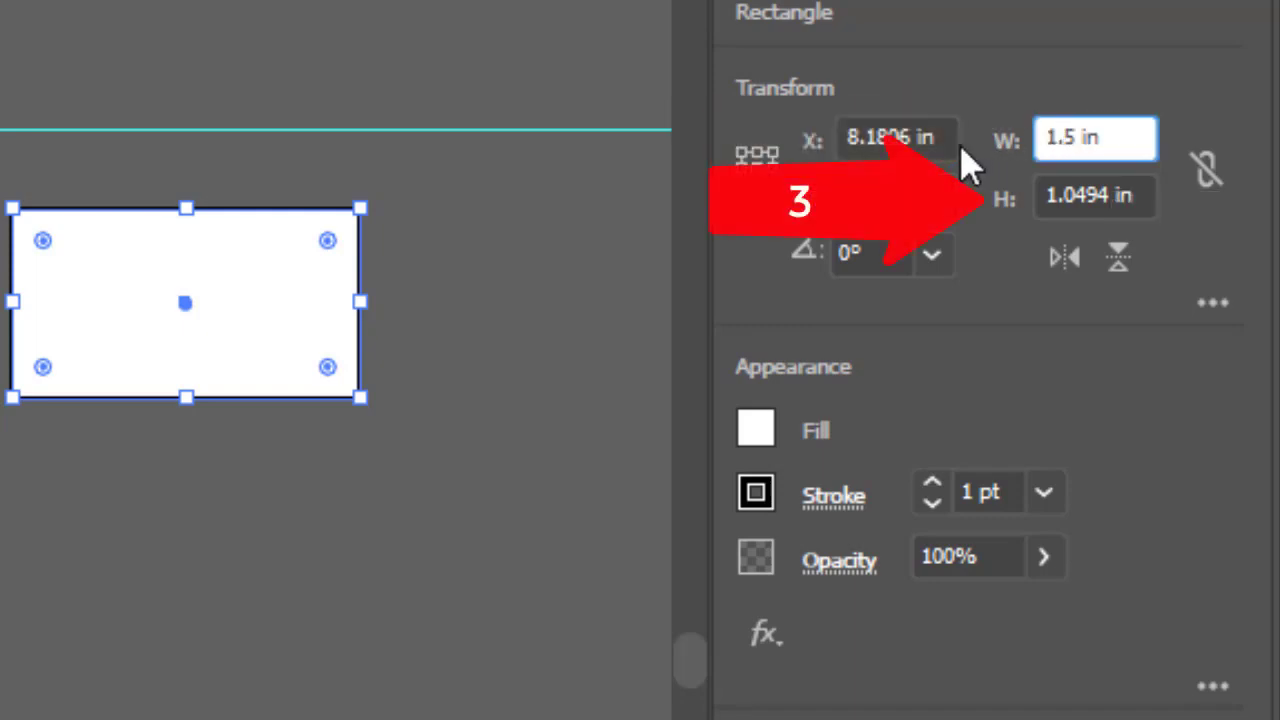
click(1078, 198)
double_click(1078, 198)
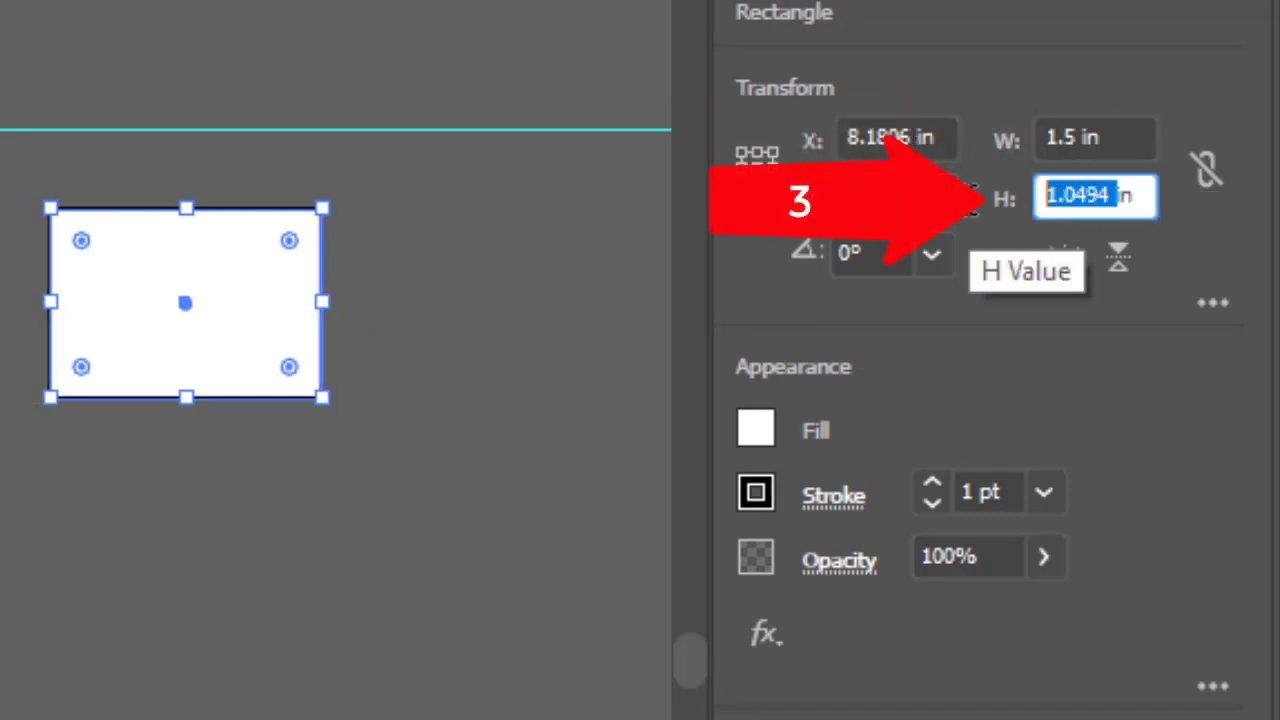
text(3)
key(Return)
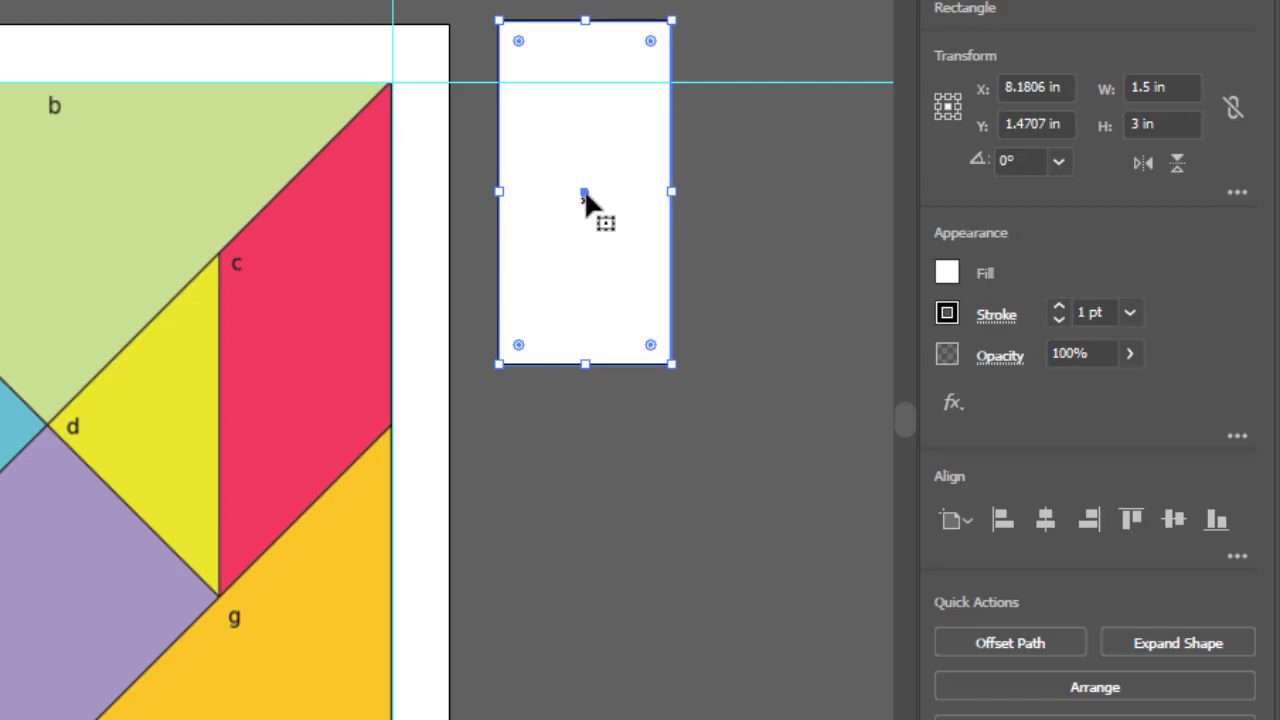
drag(585, 192, 809, 192)
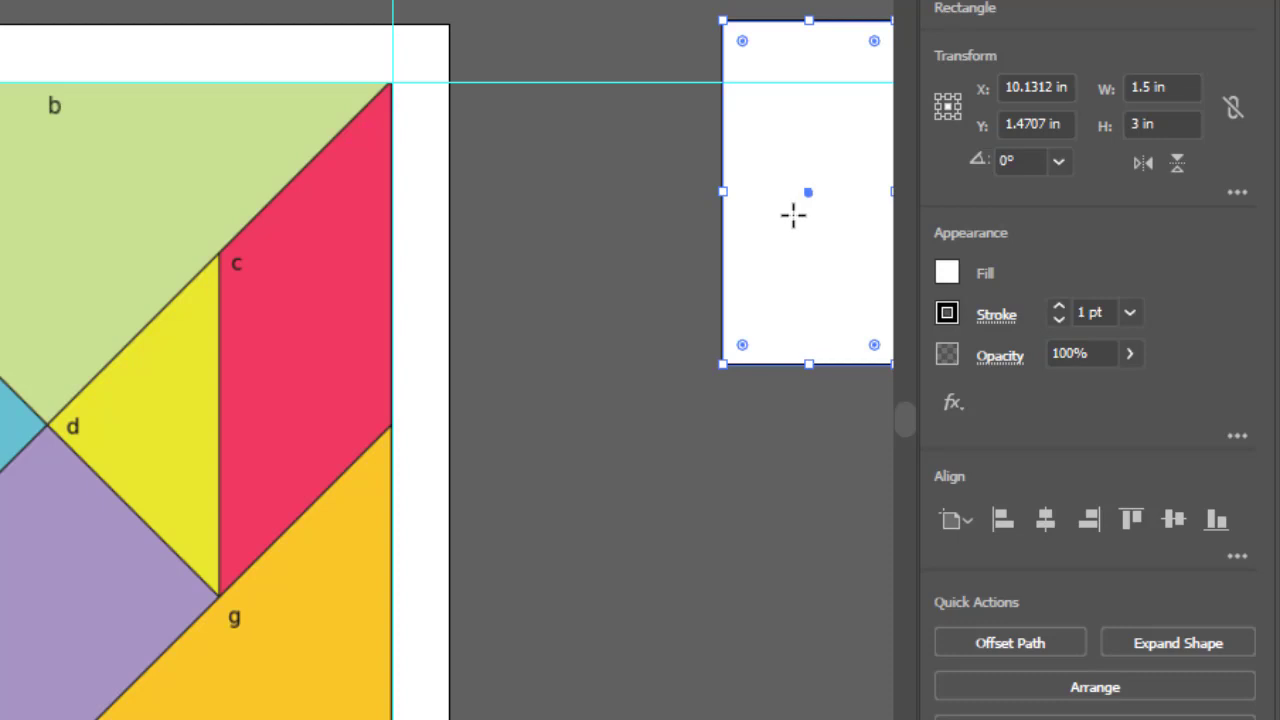
Draw a square between the artboard and the tall rectangle, with its width and height set to 2.1213 in.
drag(479, 125, 604, 294)
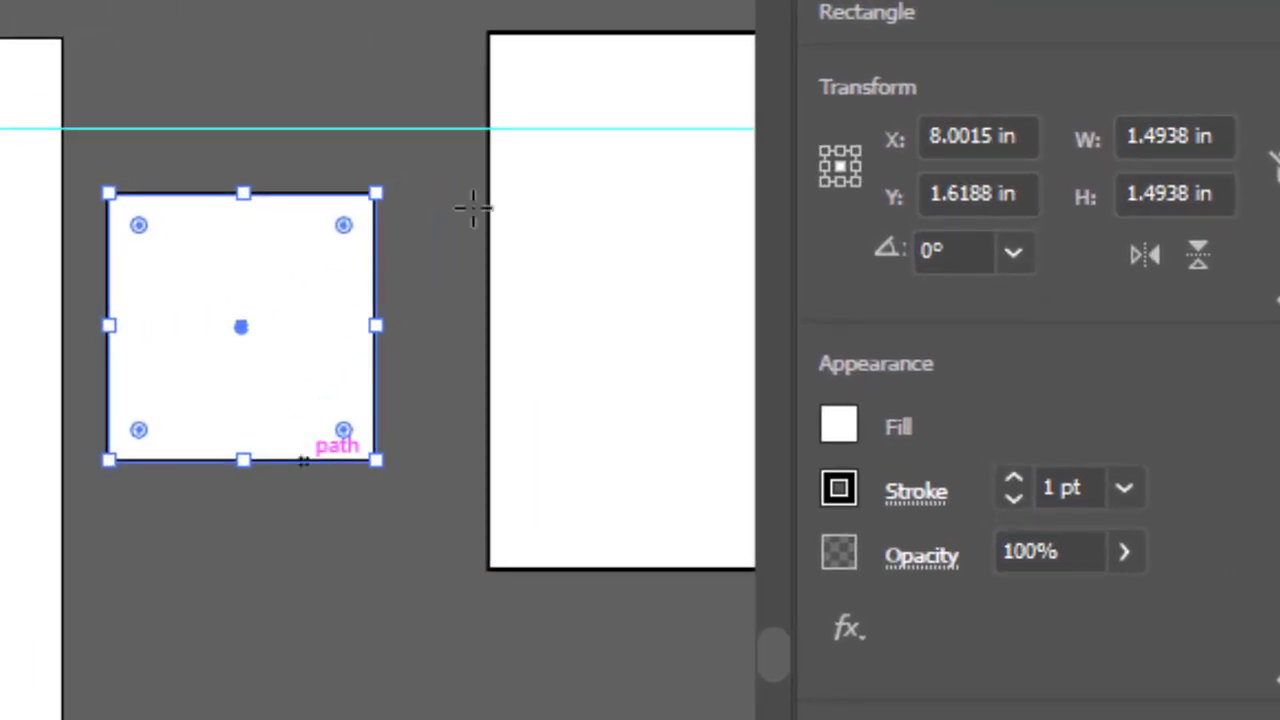
click(1188, 136)
drag(1188, 136, 1051, 126)
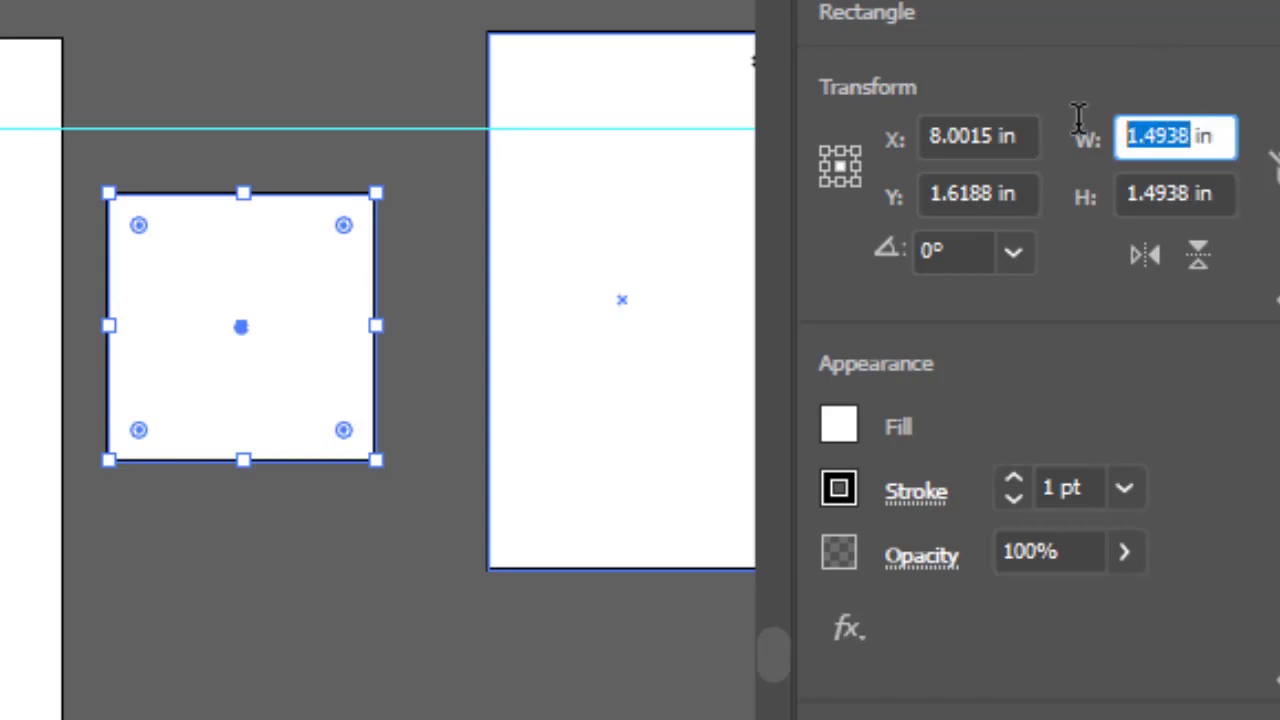
text(2.1213)
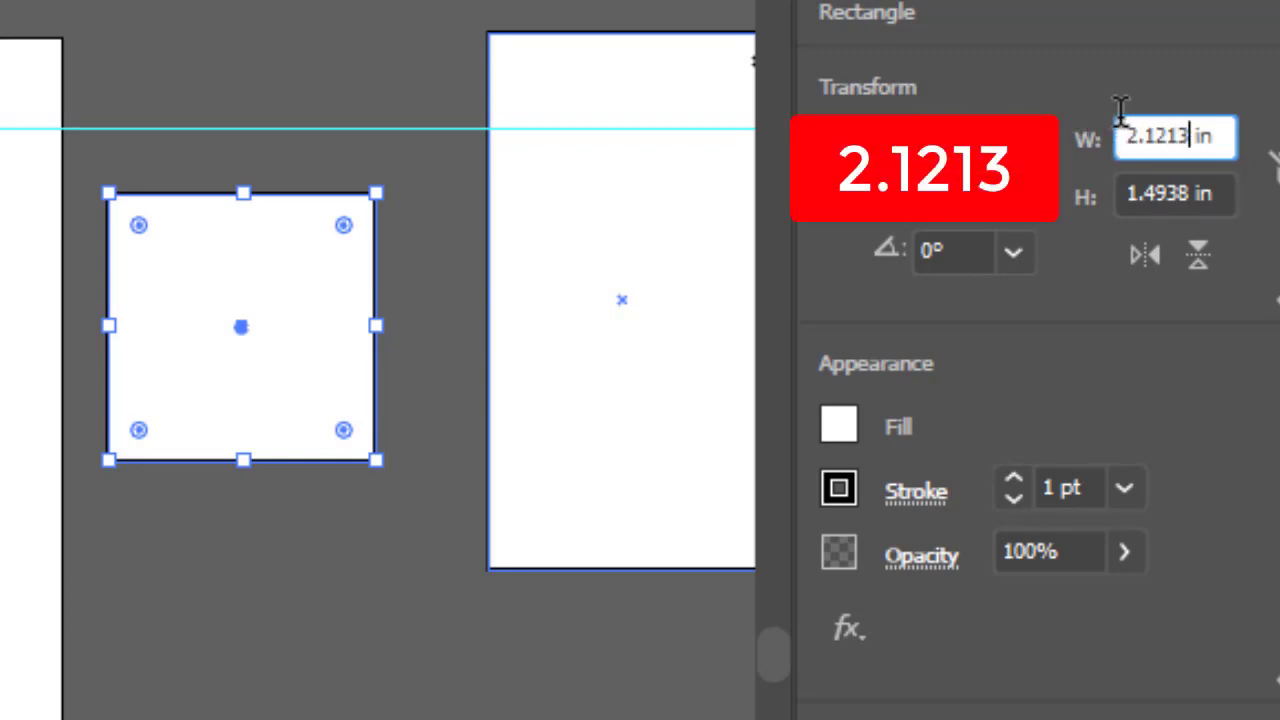
drag(1183, 180, 1080, 194)
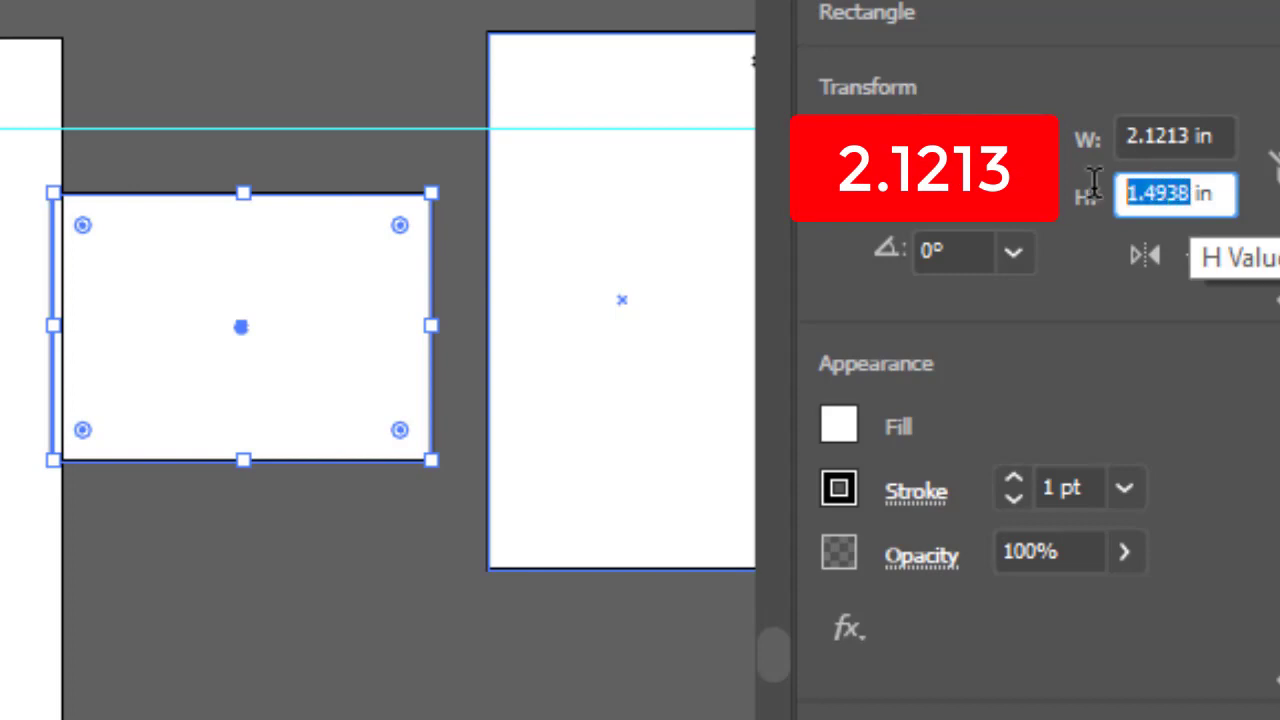
text(2.1213)
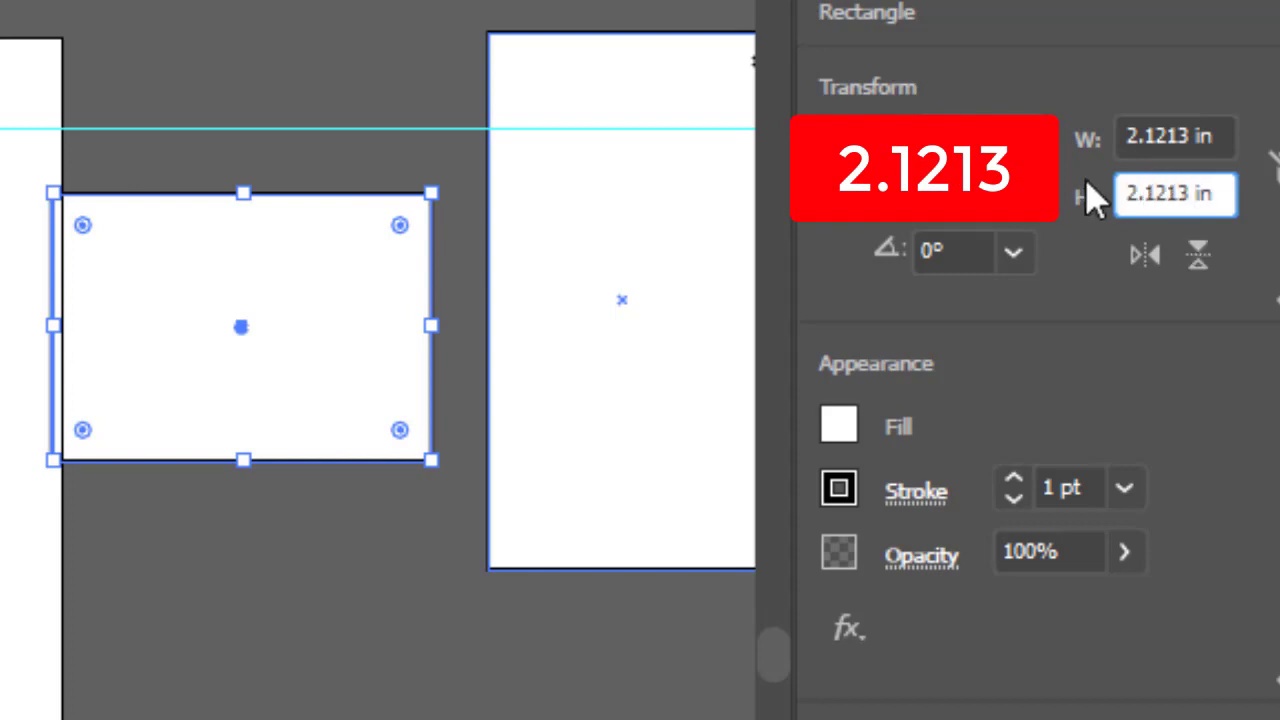
key(Return)
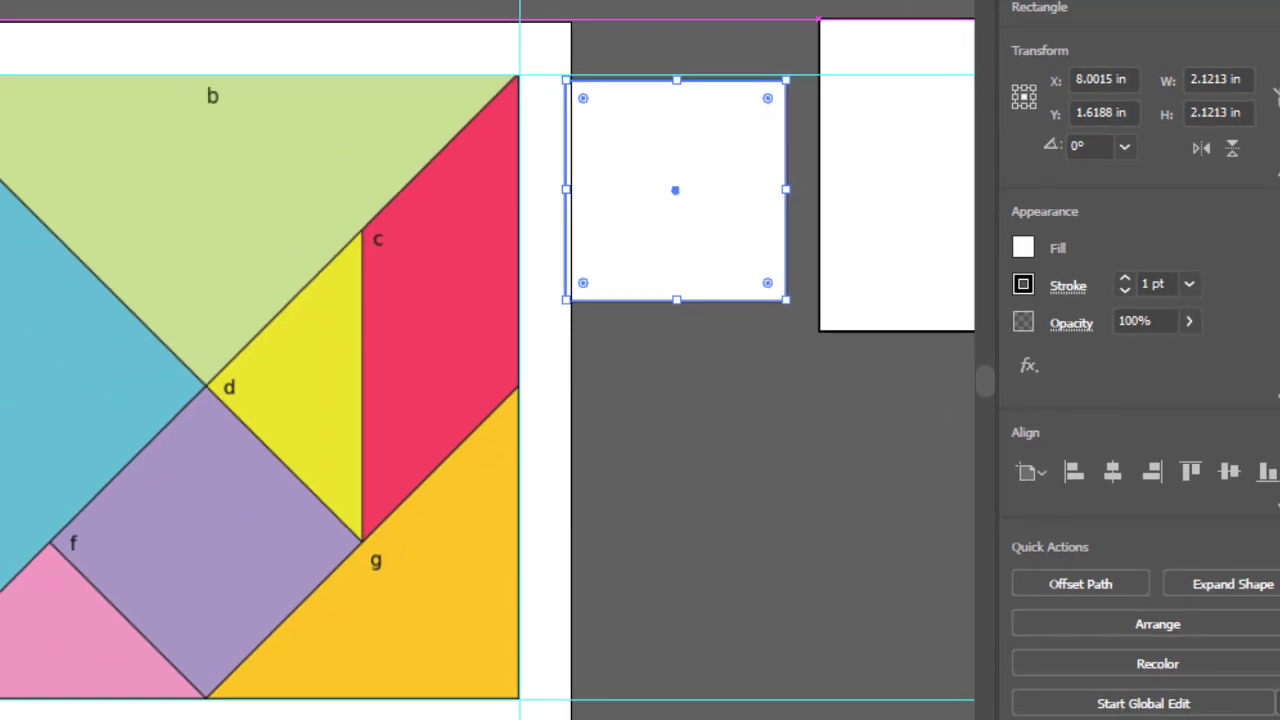
Create a second square below the first by entering 2.1213 in for width and height, and delete it.
click(676, 414)
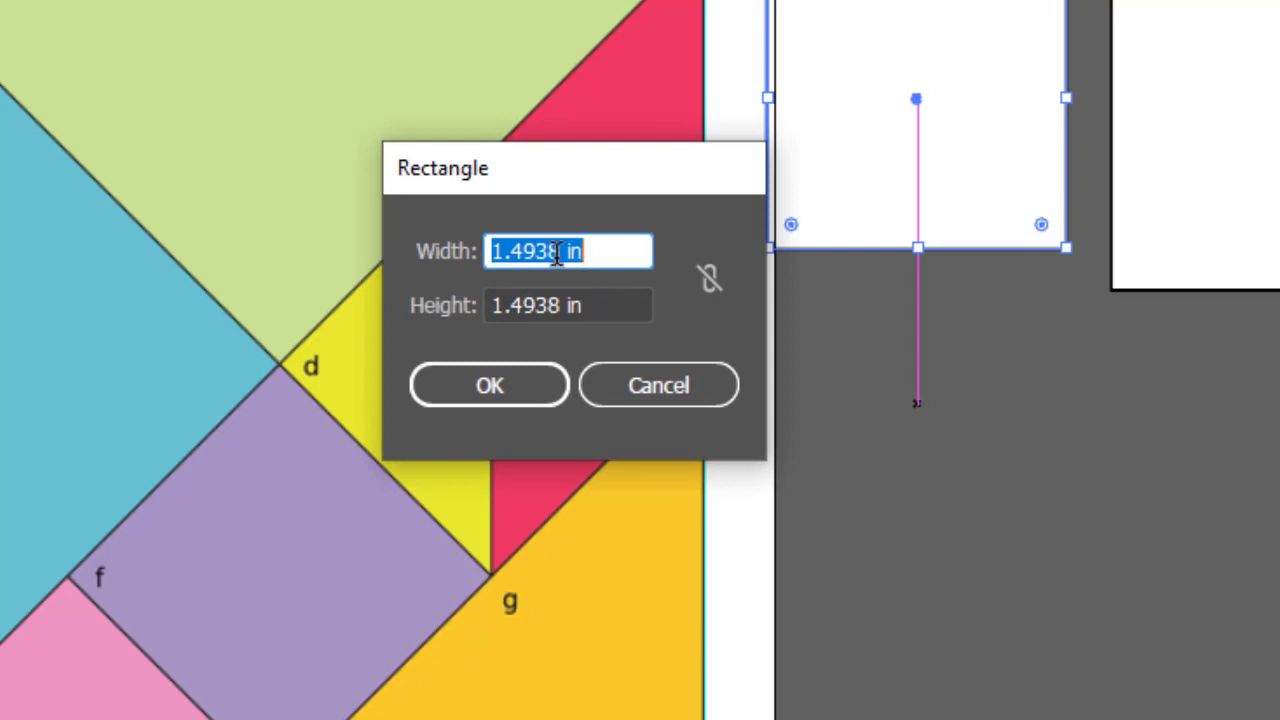
drag(562, 251, 462, 248)
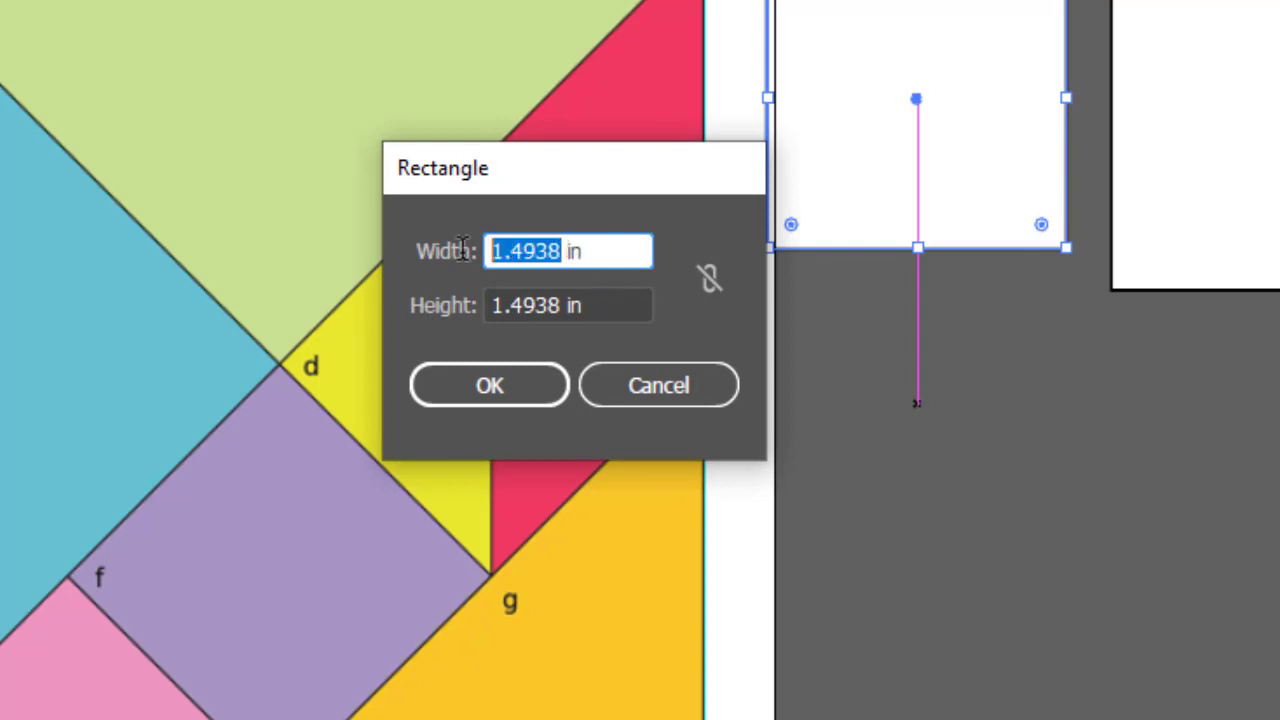
text(2.)
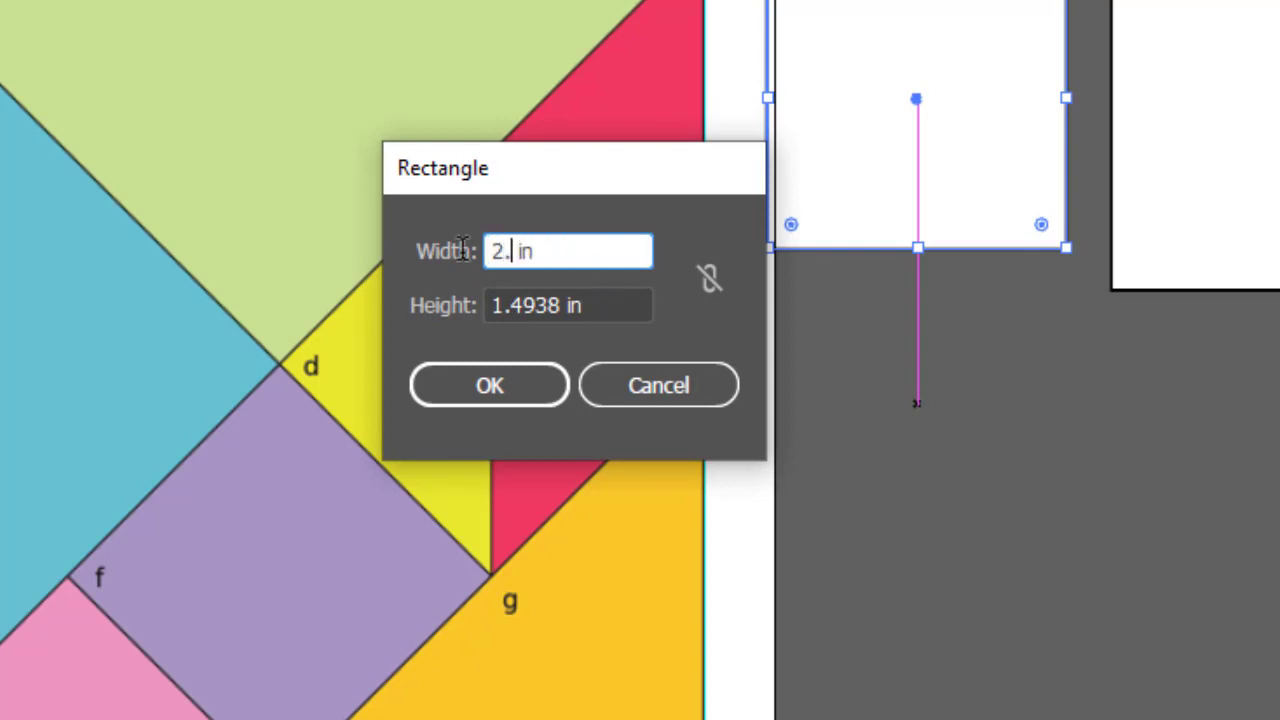
text(1213)
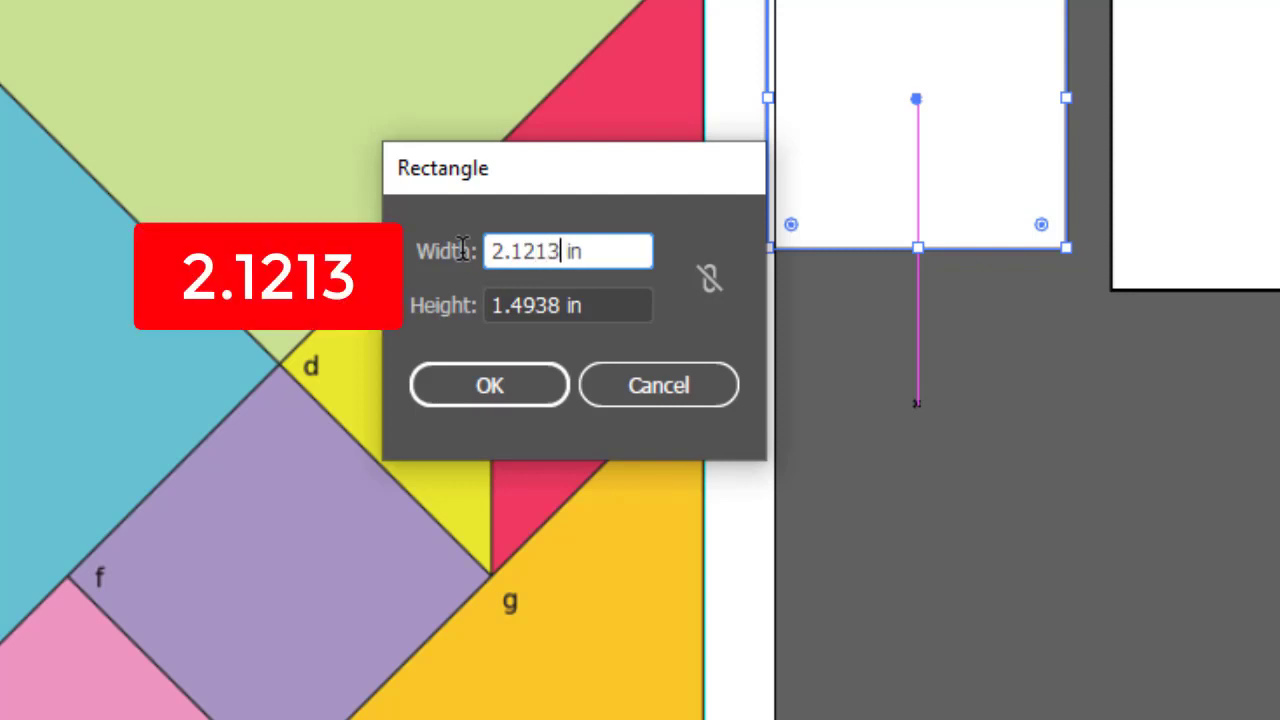
click(560, 300)
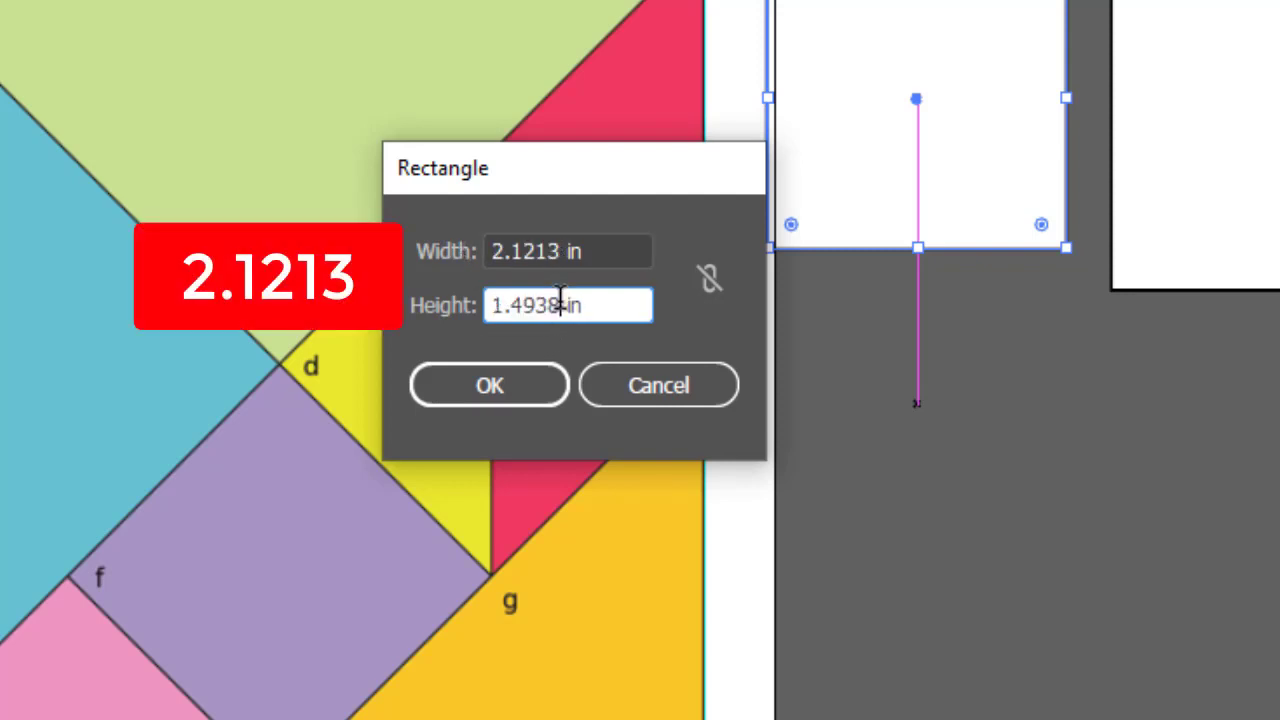
drag(560, 300, 452, 285)
text(2.121)
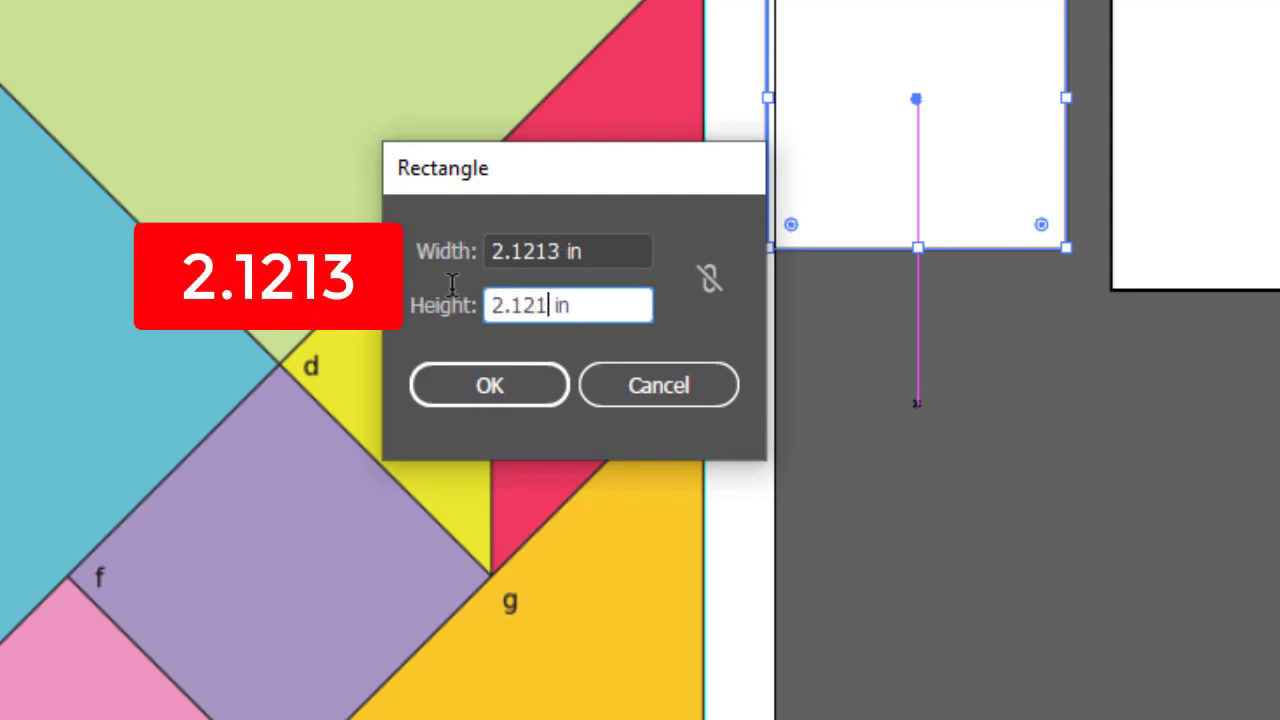
text(3)
click(487, 390)
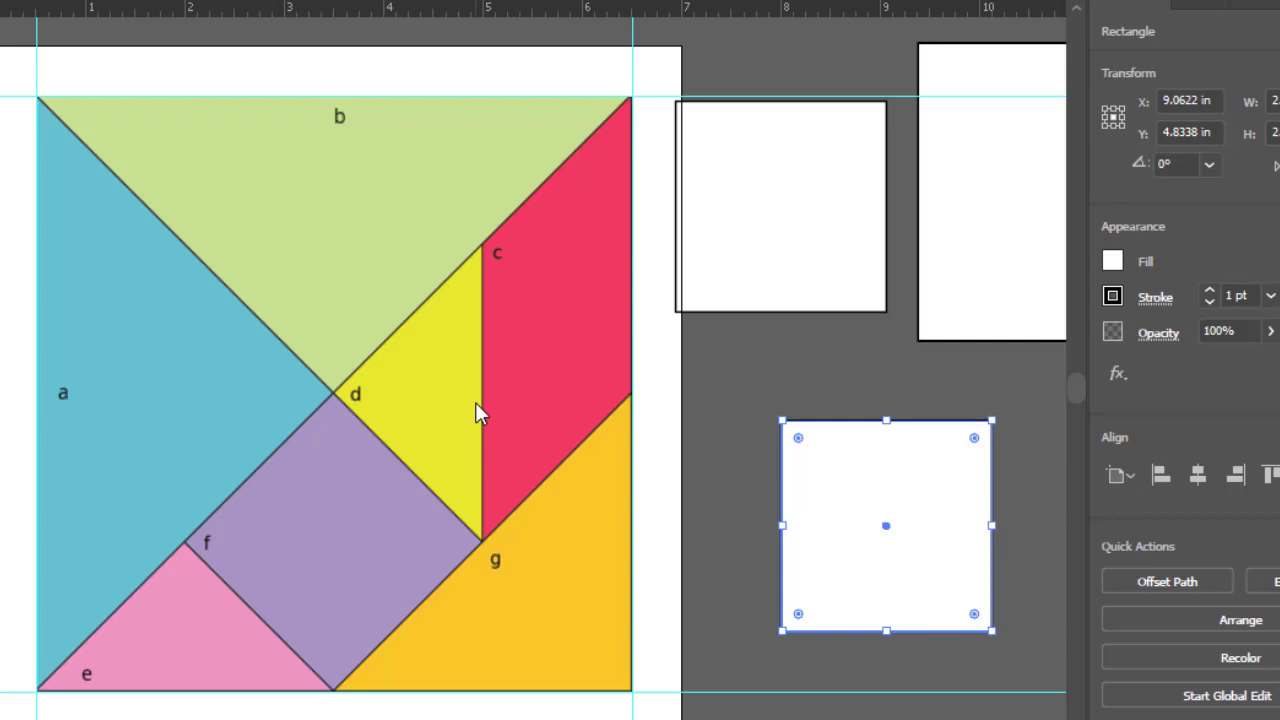
key(Delete)
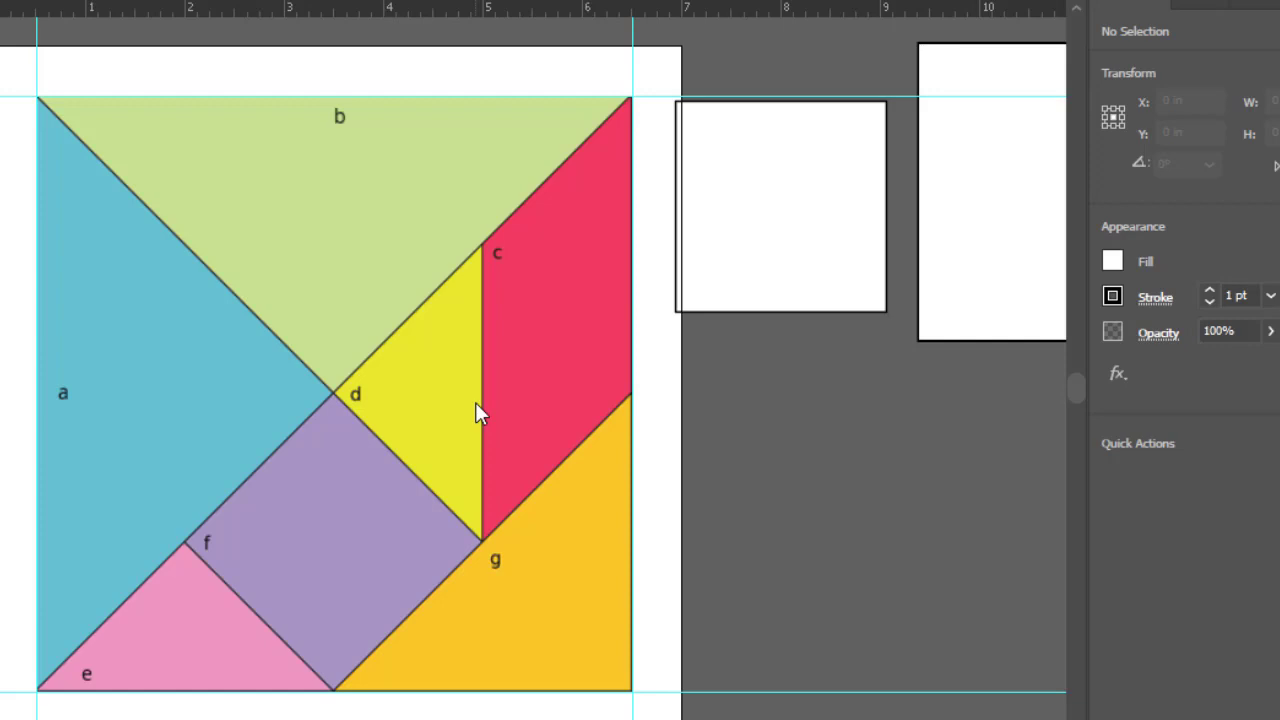
Move the square slightly to the right so that it clears the artboard's edge.
key(backslash)
key(v)
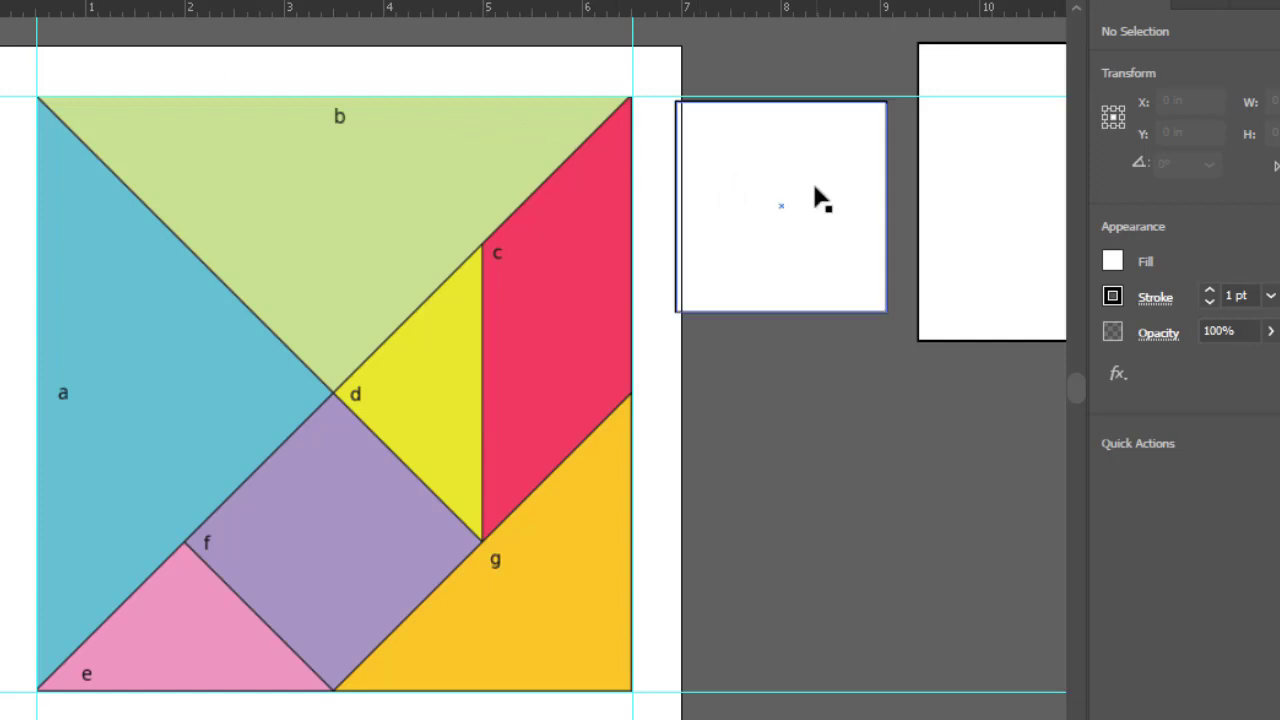
drag(791, 195, 810, 197)
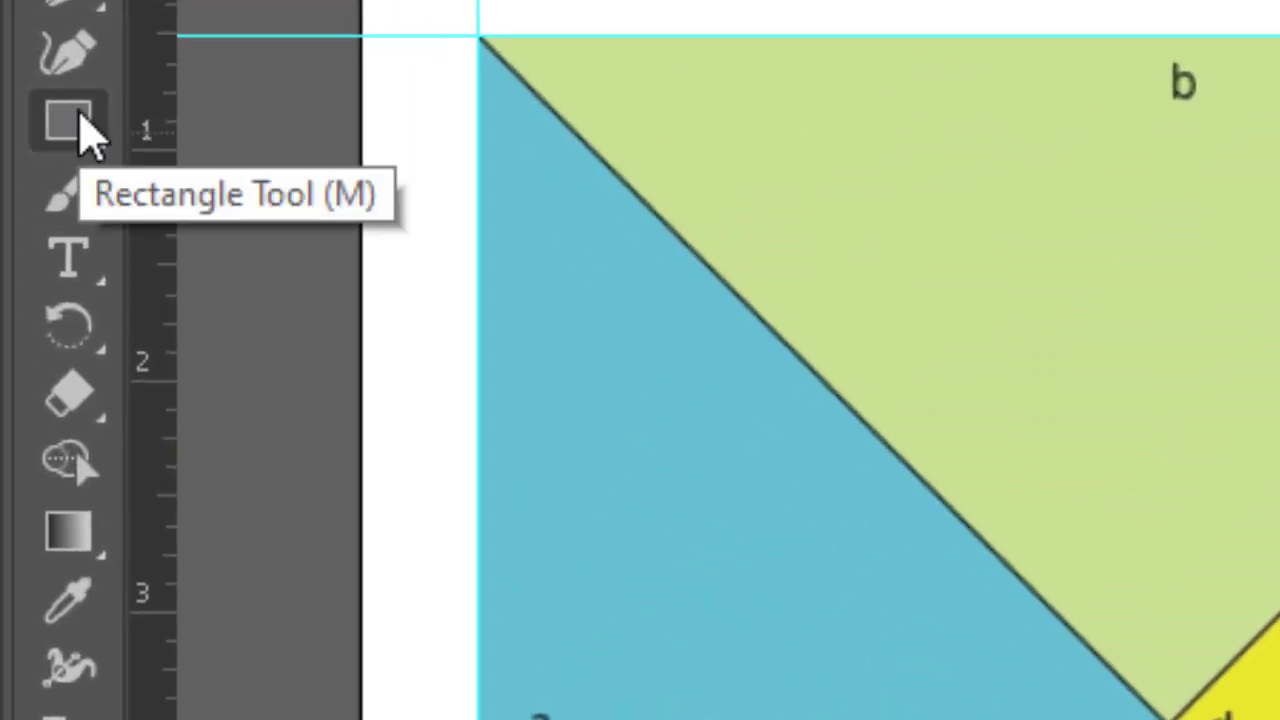
Create a three-sided polygon with a 3.45 in radius beside the artboard using the Polygon tool.
click(85, 130)
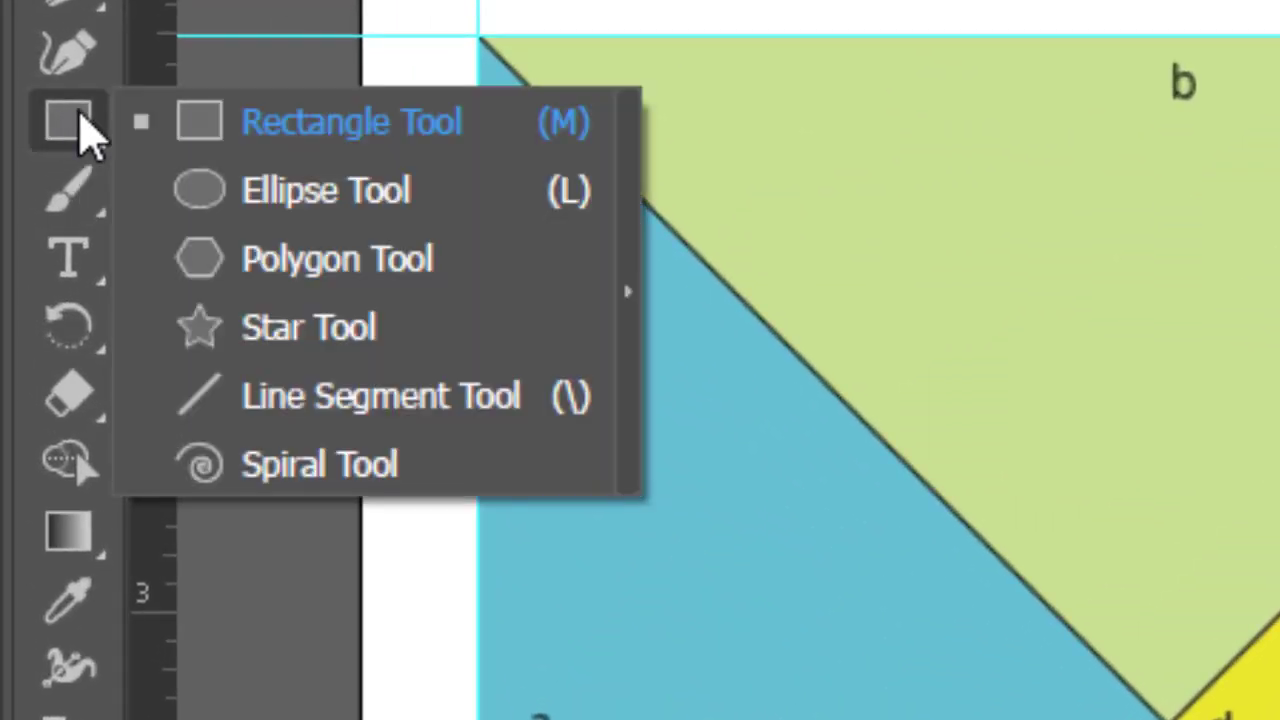
click(285, 262)
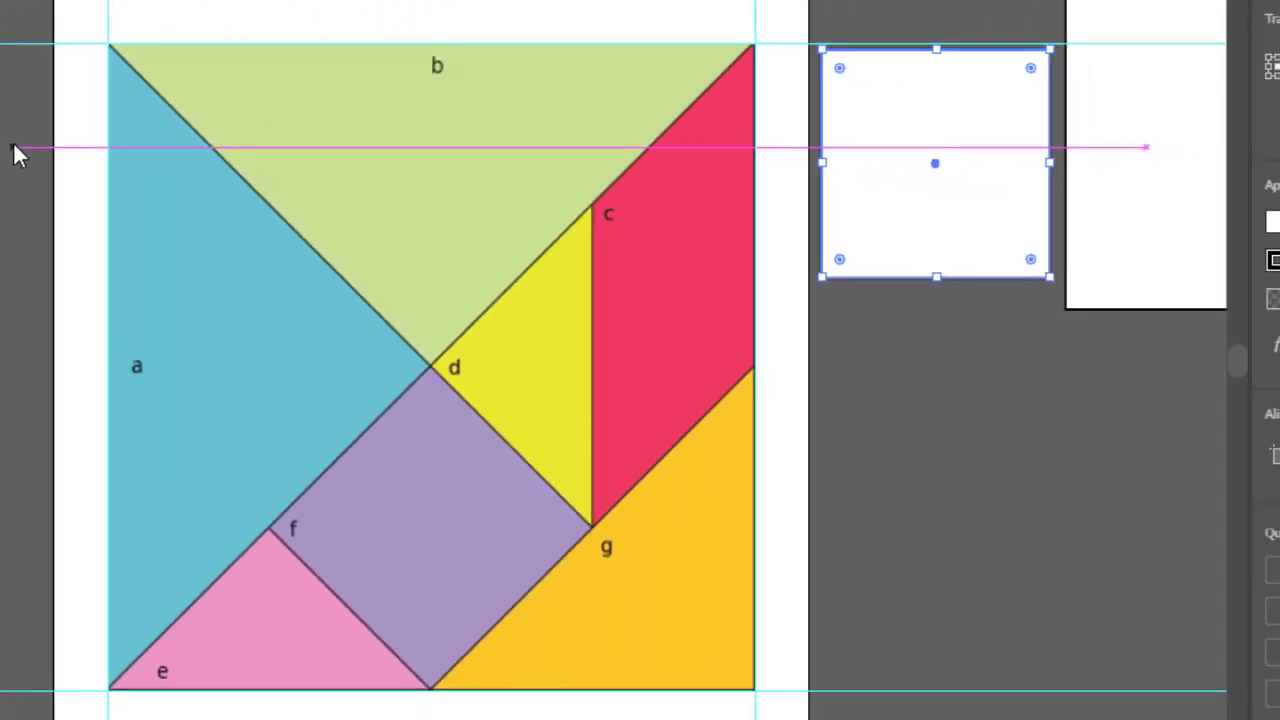
click(920, 335)
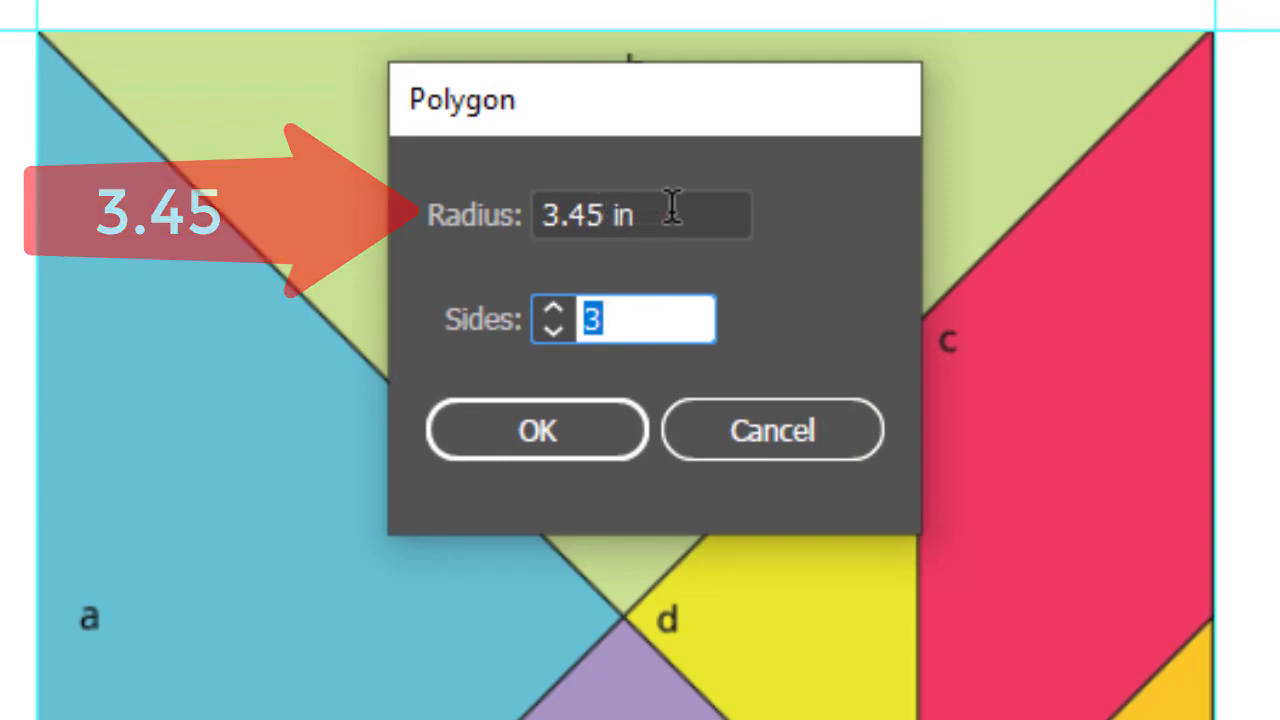
click(672, 298)
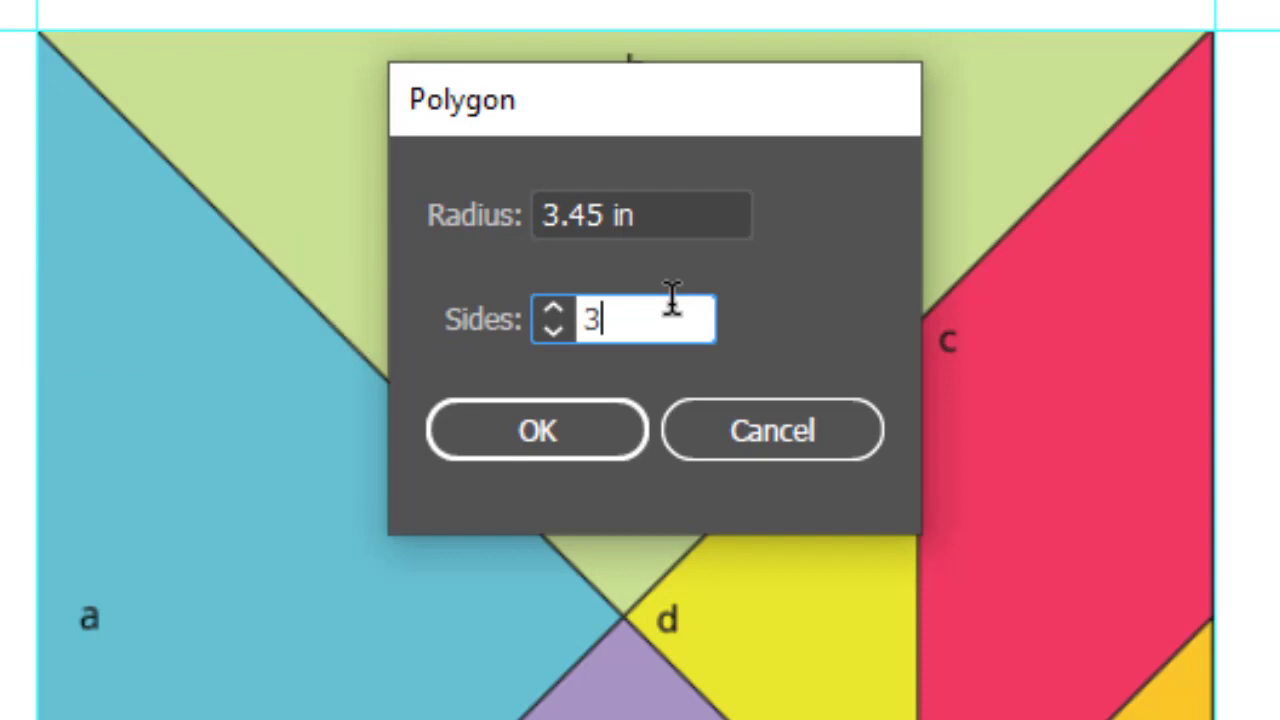
click(540, 432)
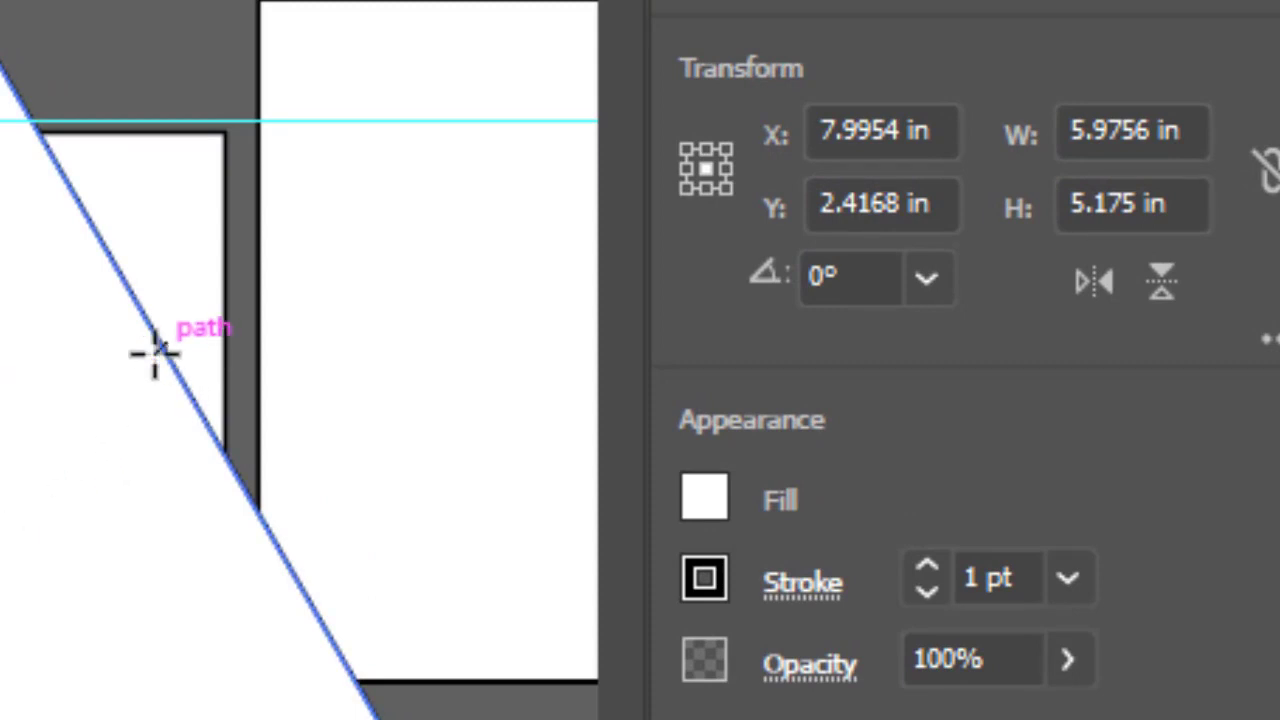
Set the triangle's width to 6 in and its height to 3 in.
double_click(1154, 114)
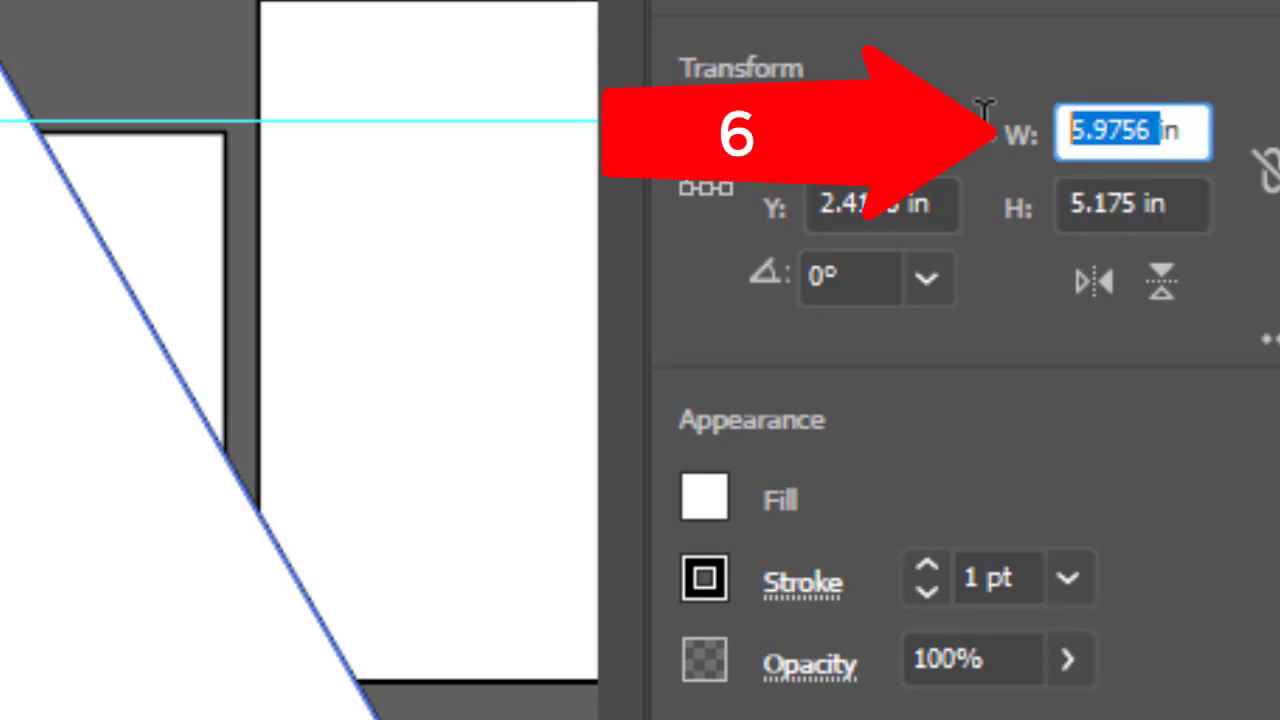
text(6)
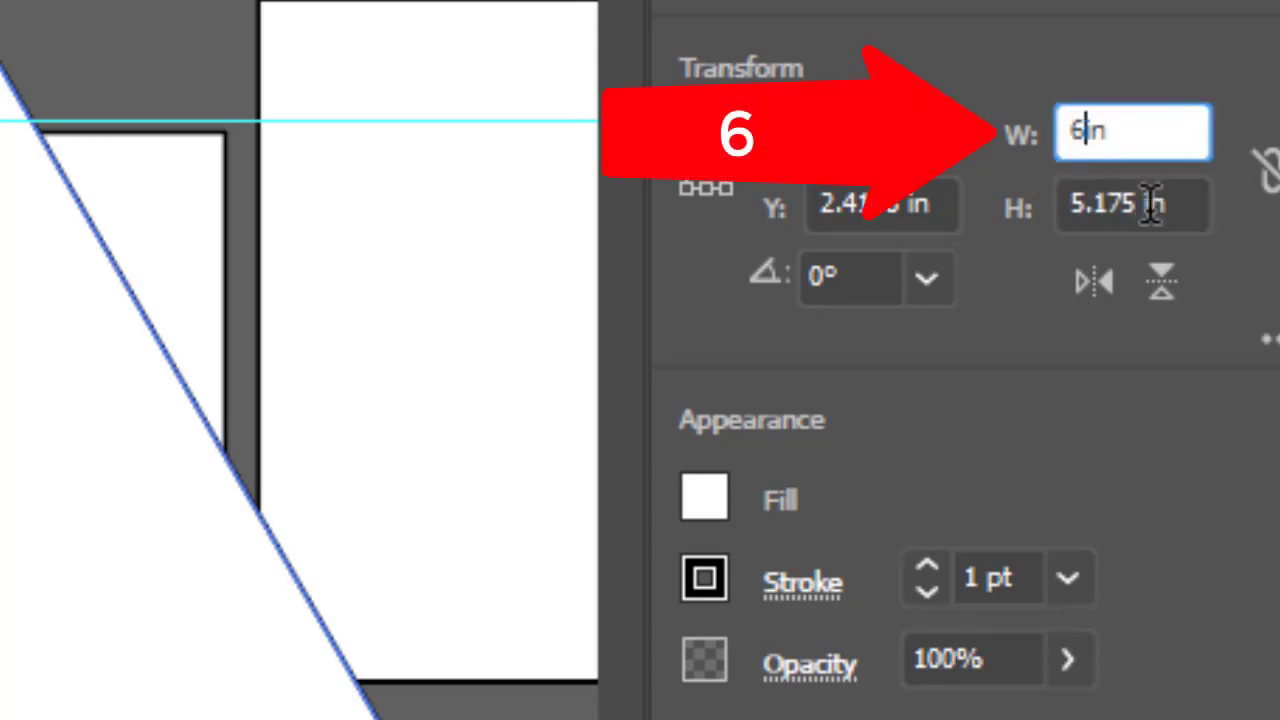
double_click(1110, 203)
text(3)
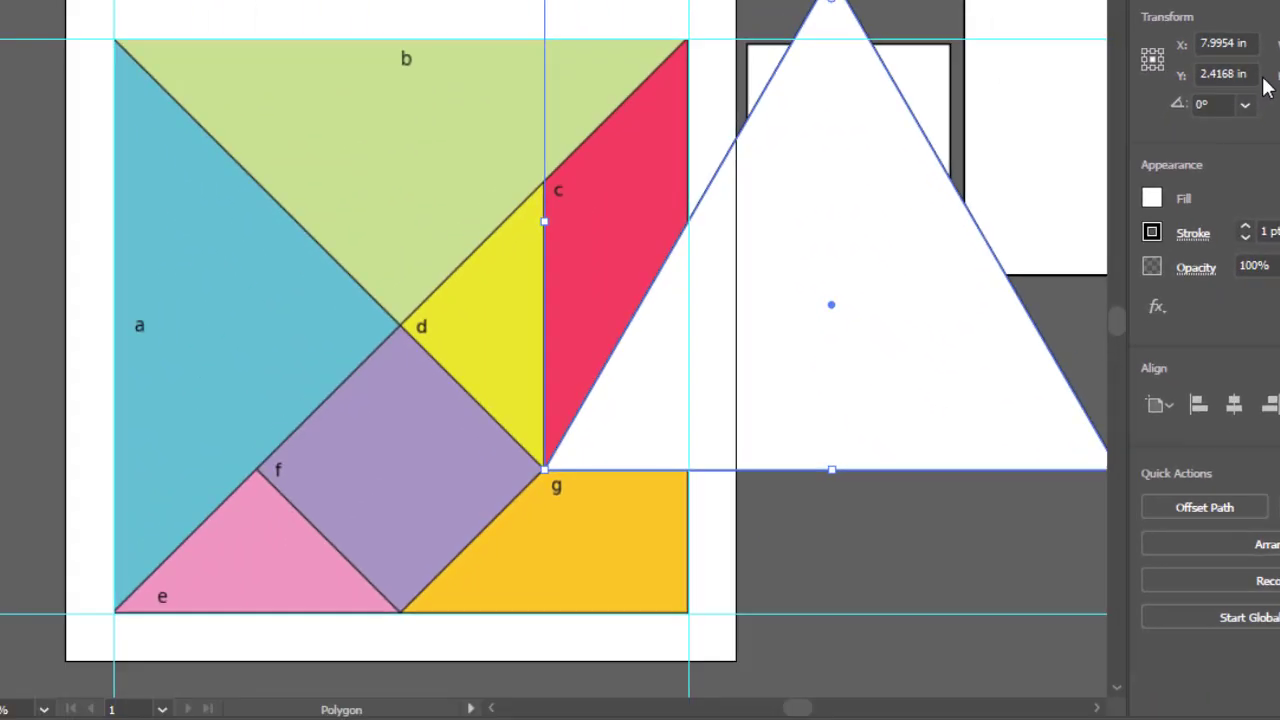
key(Return)
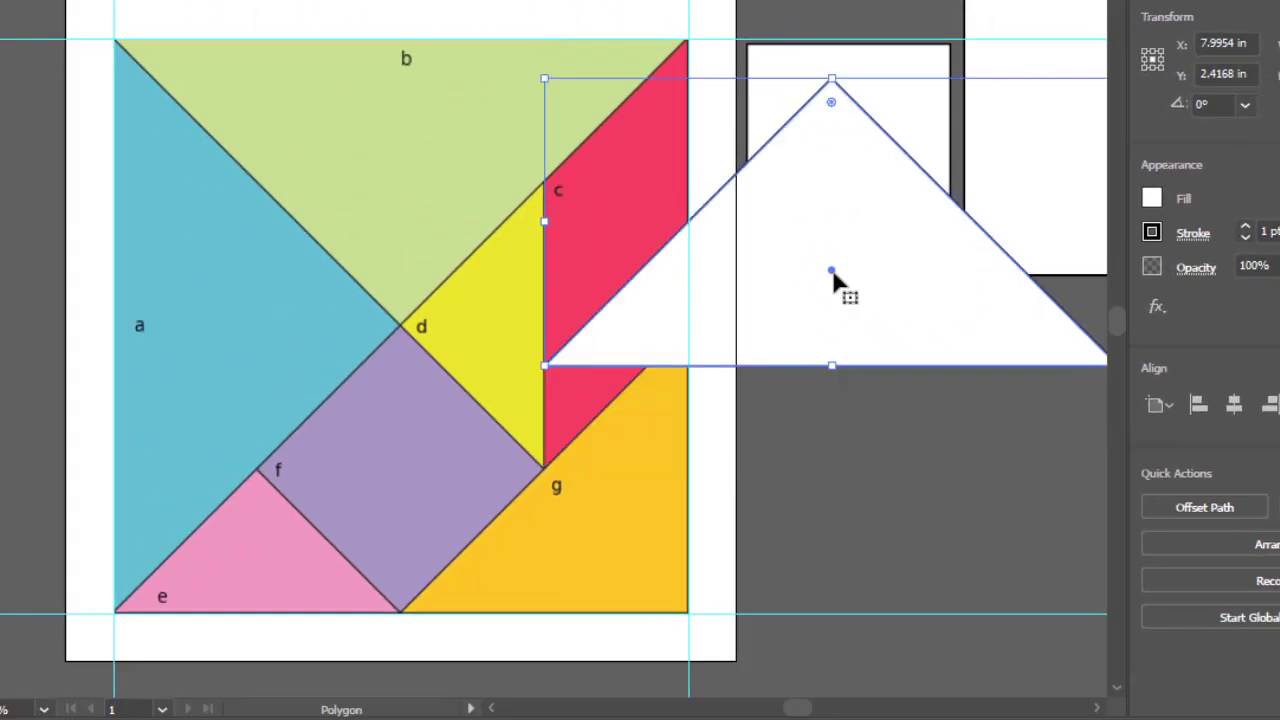
Move the triangle below the square and the tall rectangle, and save the document.
drag(832, 272, 990, 467)
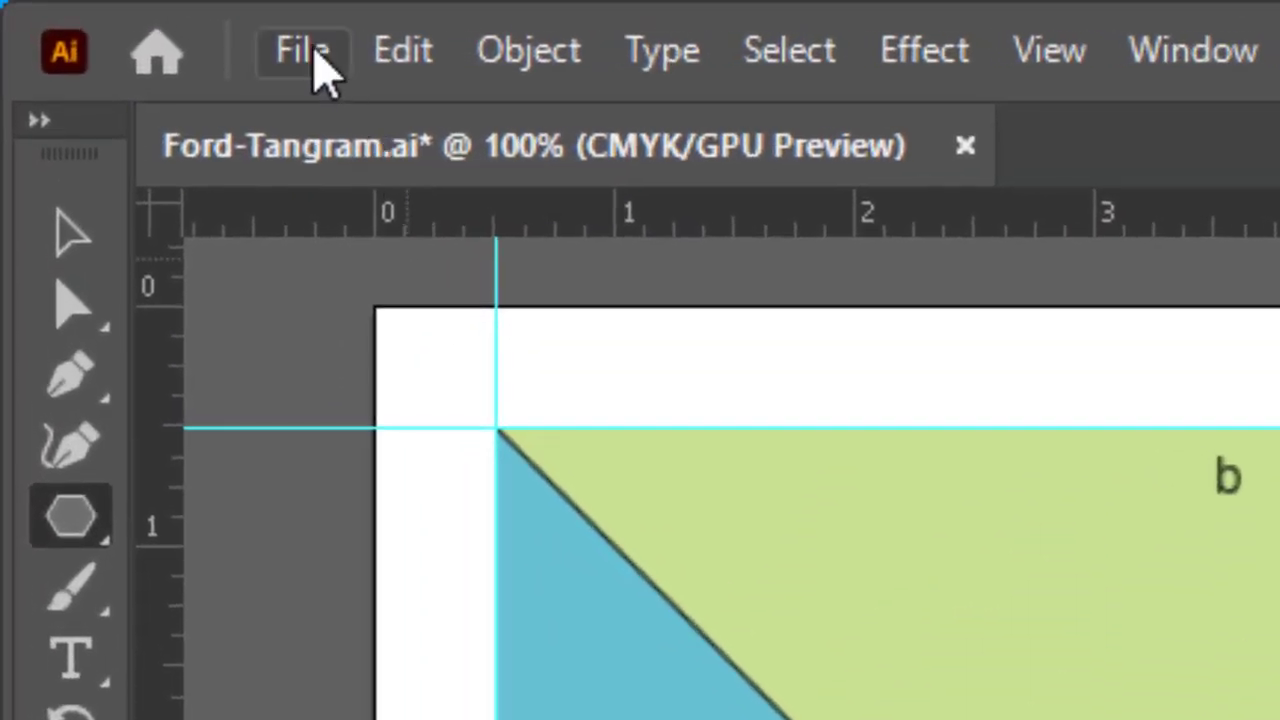
click(252, 42)
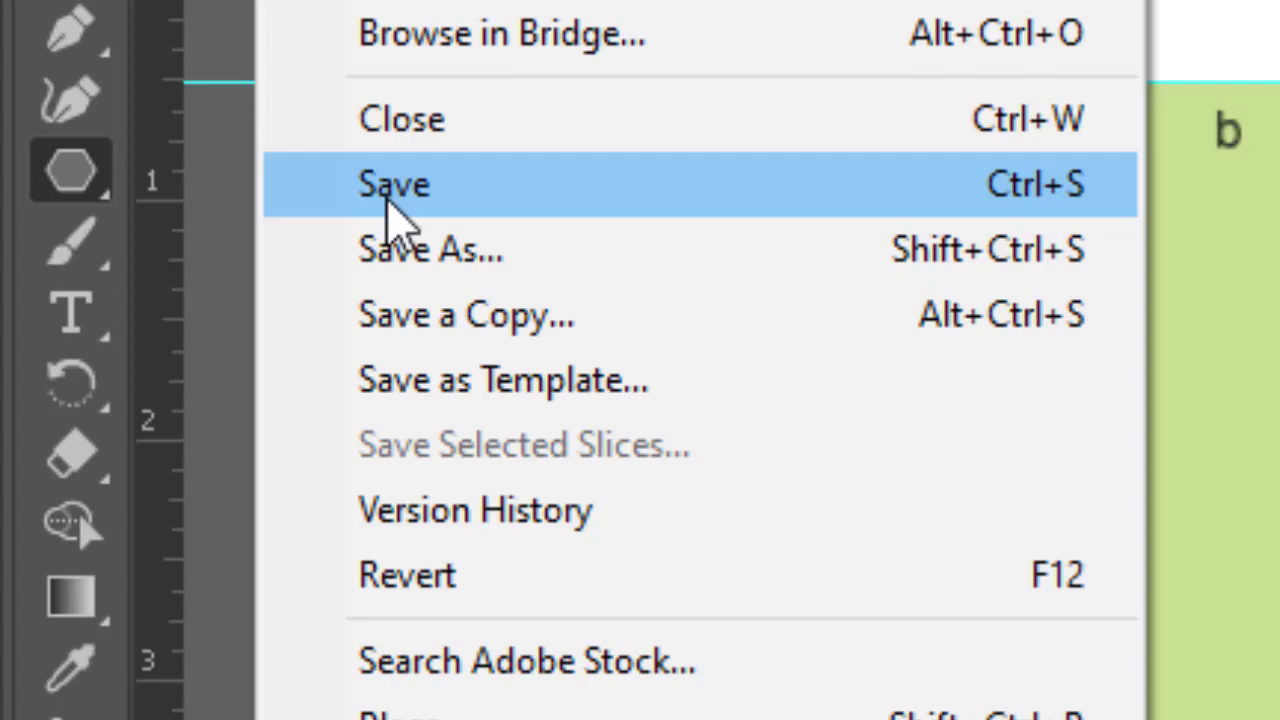
click(392, 205)
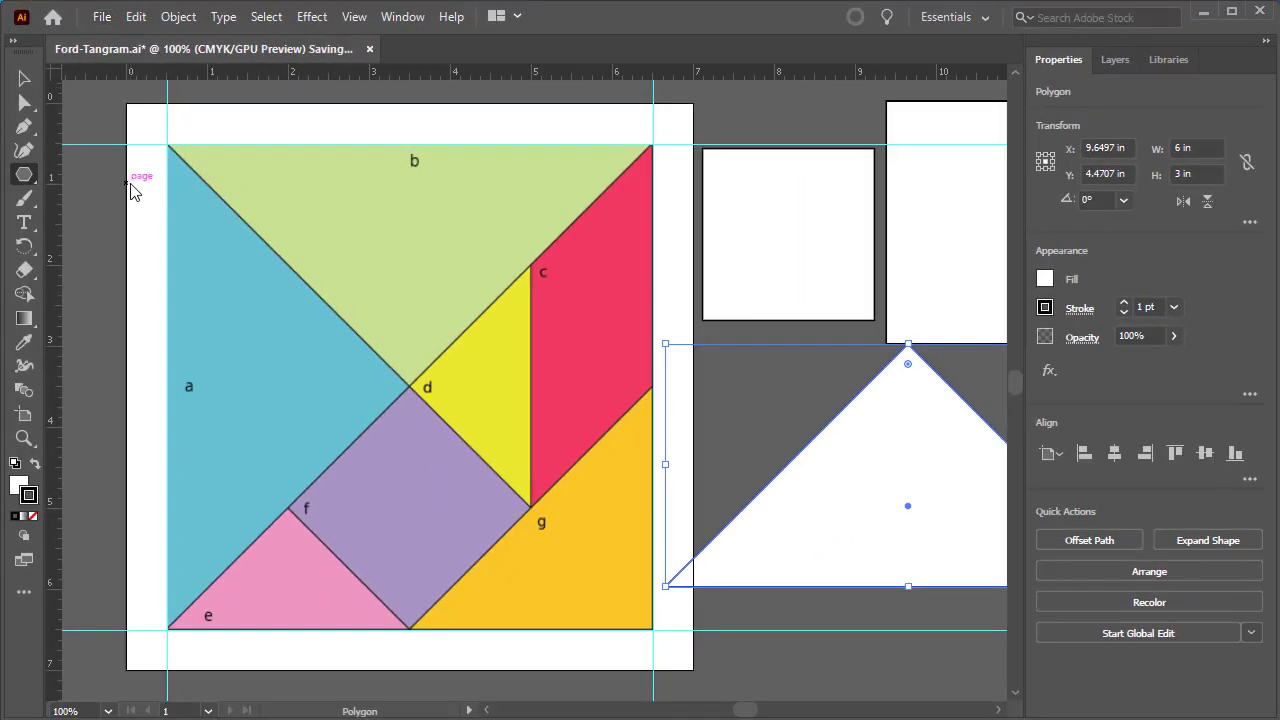